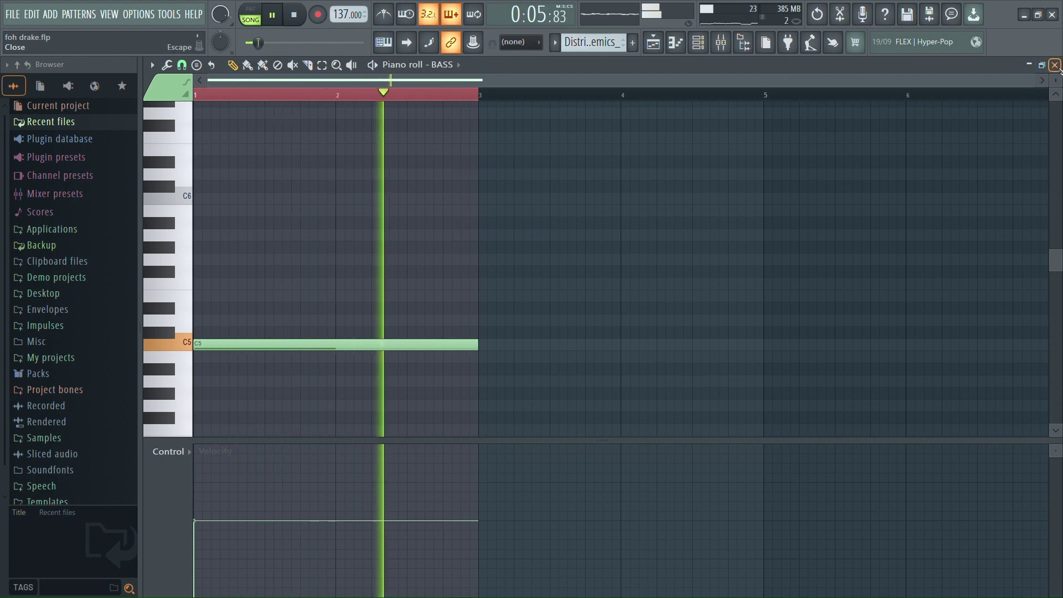
Unmute Track 3 and play the song with its SYNTH notes open in the piano roll.
left_click(1055, 65)
left_click(490, 205)
double_click(530, 205)
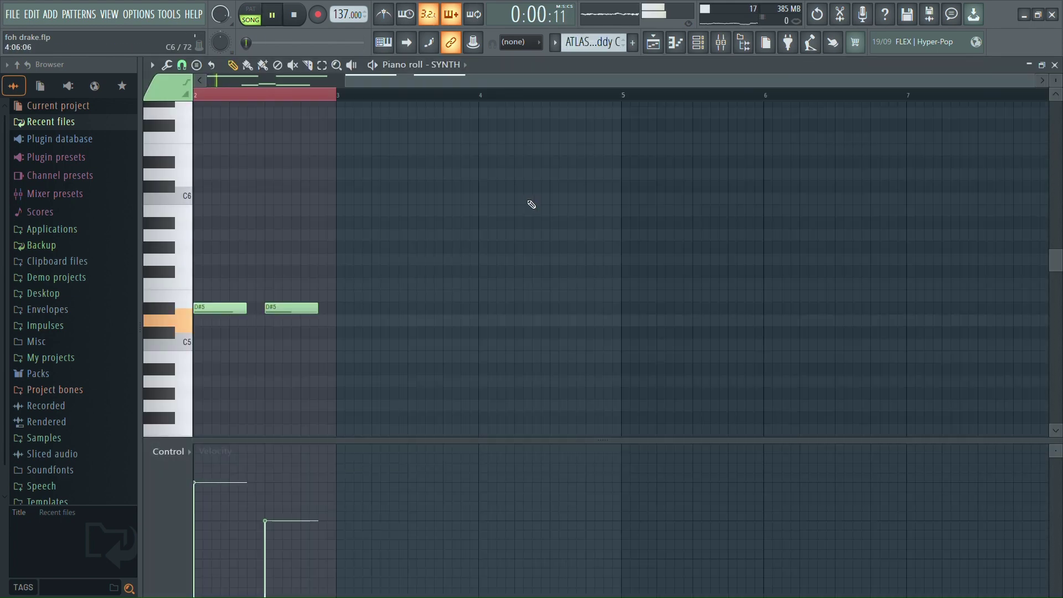
key("space")
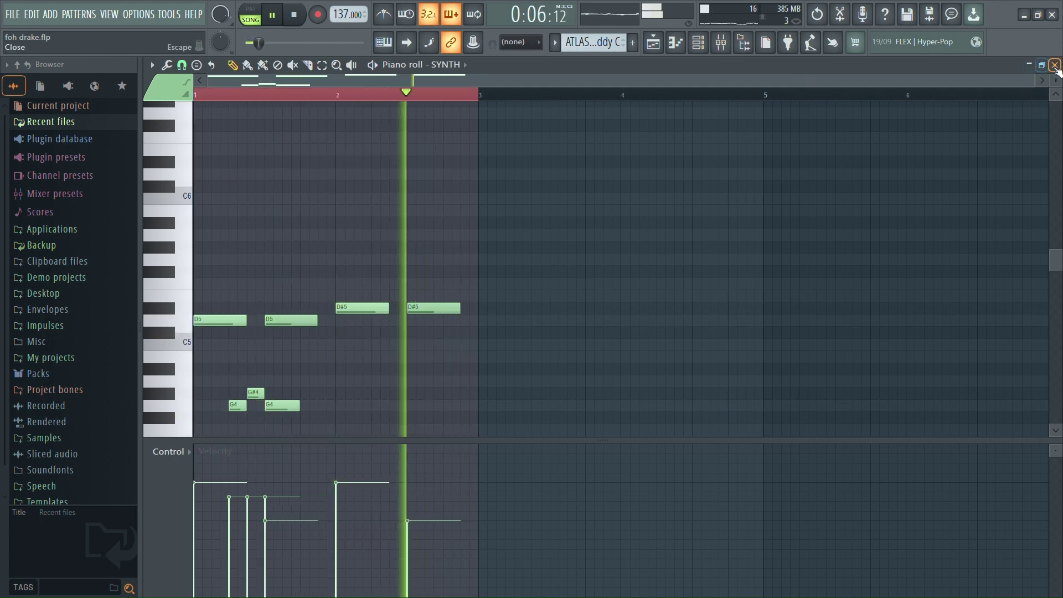
key("F7")
Unmute Track 4 and play the song with its THEREMIN notes open in the piano roll.
key("space")
key("F7")
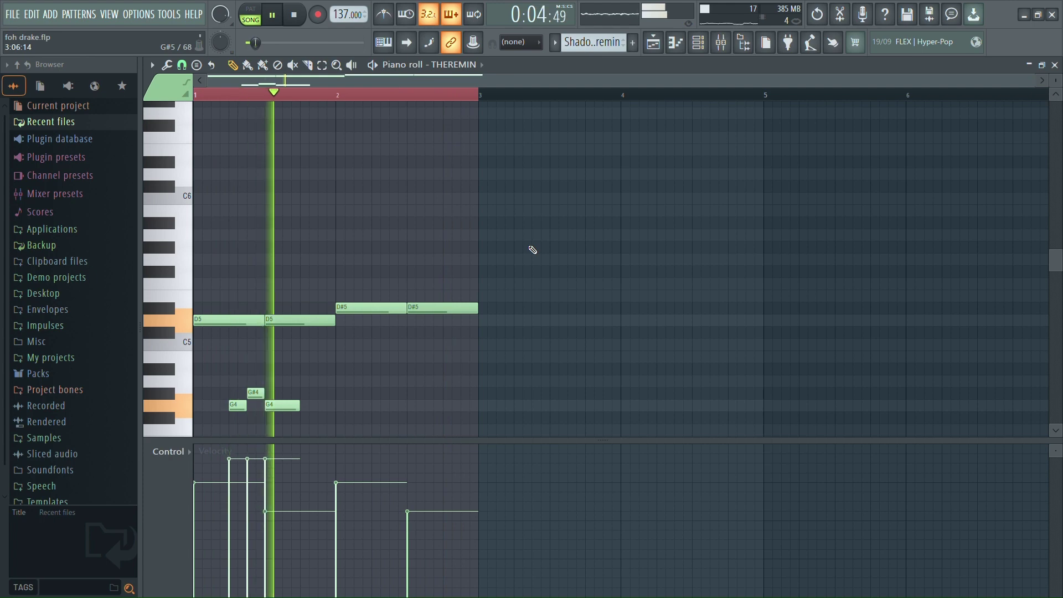
left_click(1055, 64)
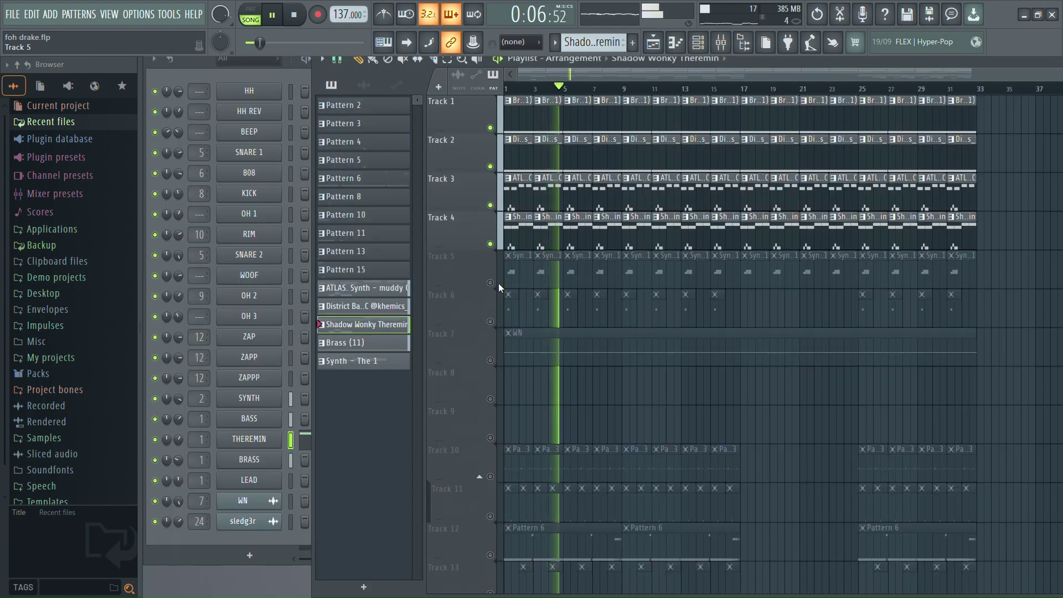
Unmute Track 5 and play the song with its LEAD notes open in the piano roll.
key("space")
left_click(498, 284)
double_click(526, 279)
key("space")
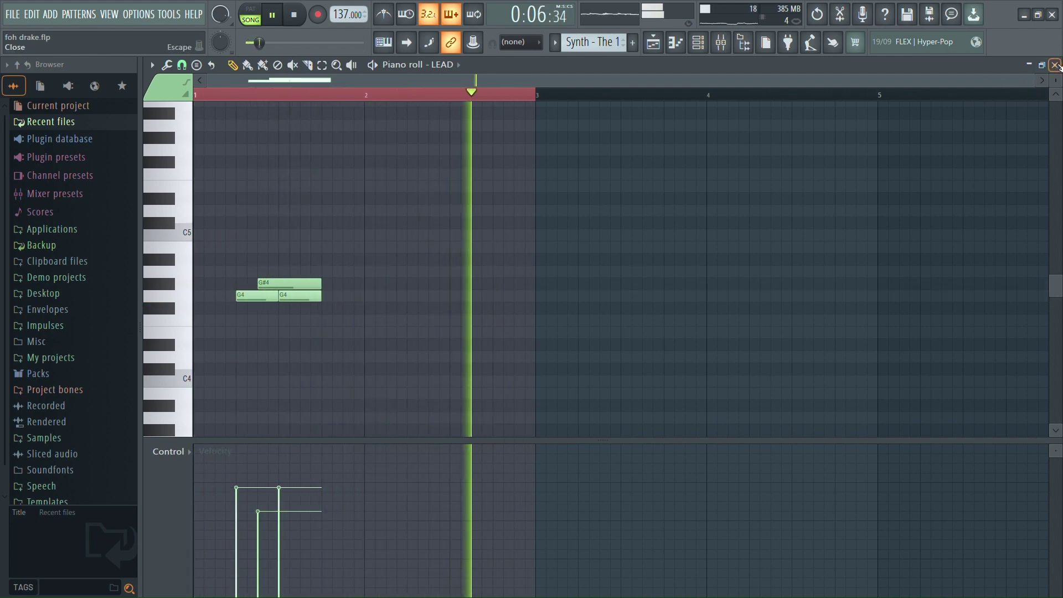
key("F7")
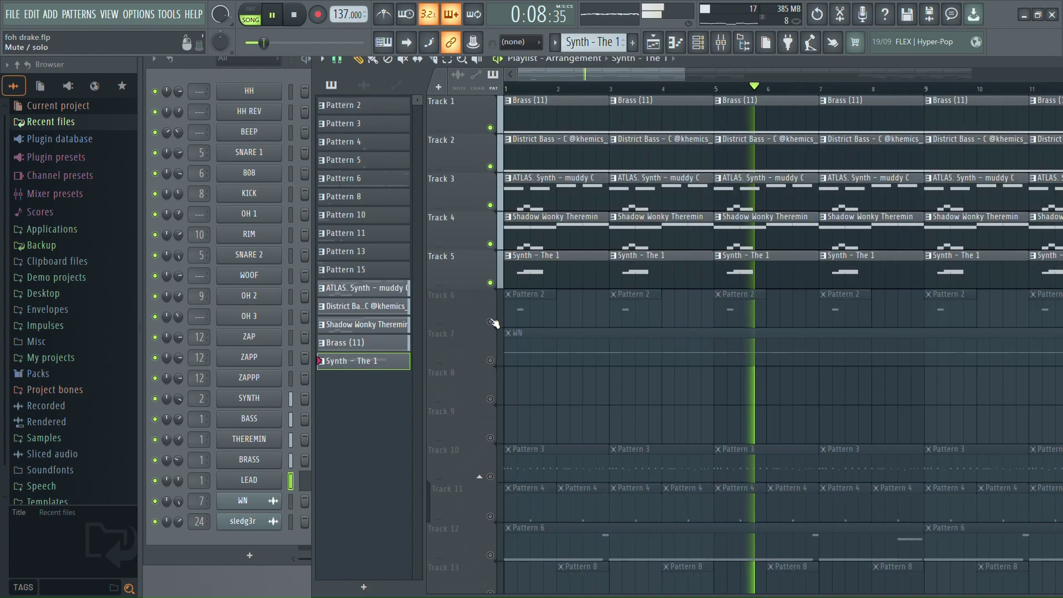
Unmute Track 6 and play the song with the BEEP notes of Pattern 2 open.
key("space")
left_click(538, 308)
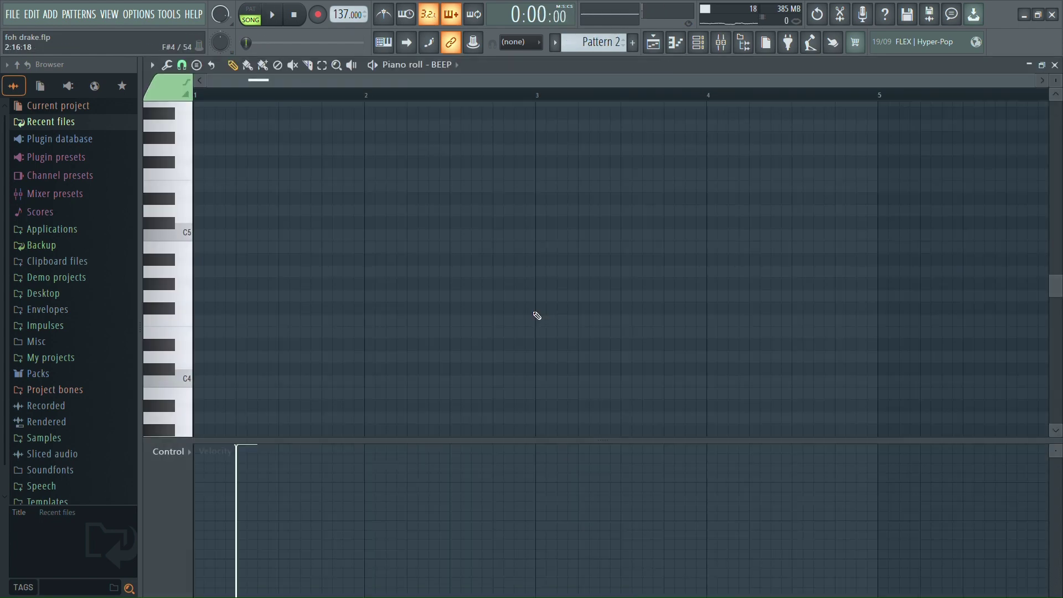
key("space")
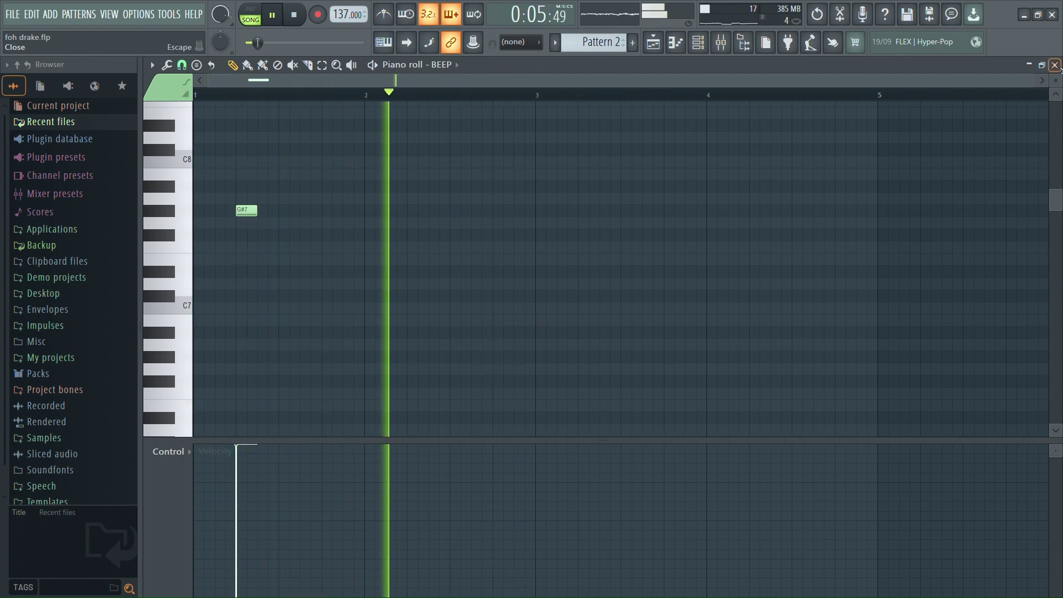
left_click(1054, 65)
Unmute Track 7 and play its WN audio clip together with all the melody tracks.
key("space")
left_click(490, 360)
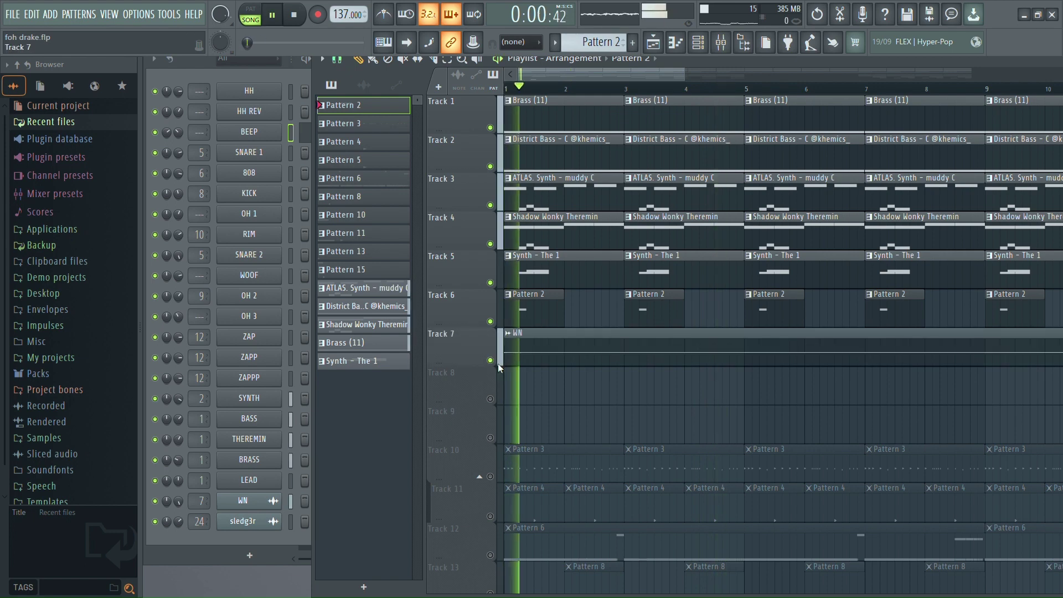
scroll(576, 364, "down", 4)
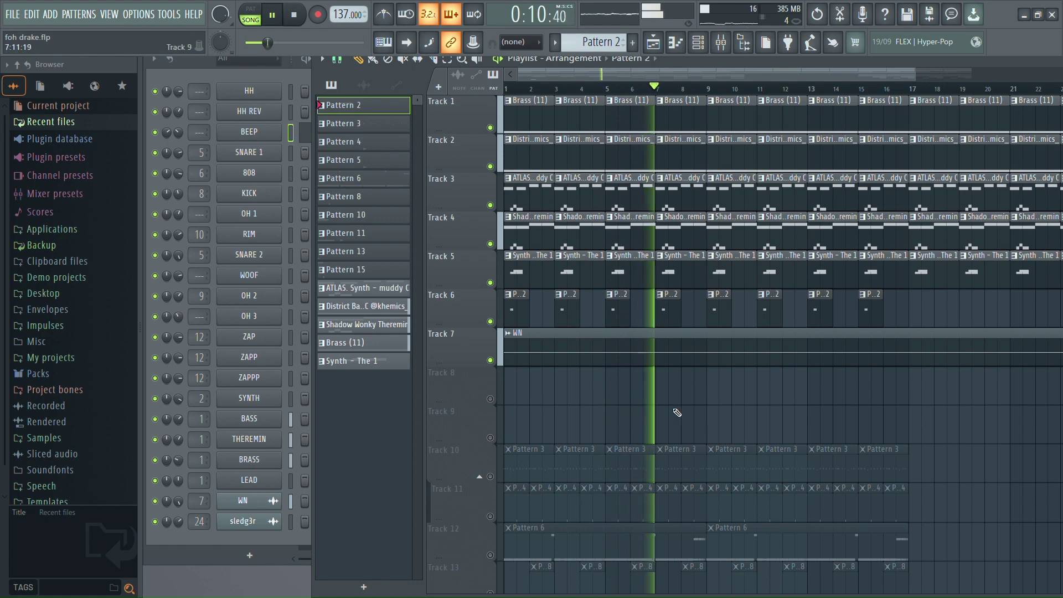
Solo Track 10 in the playlist and play its Pattern 3 hi-hat clips from the start.
scroll(703, 426, "down", 2)
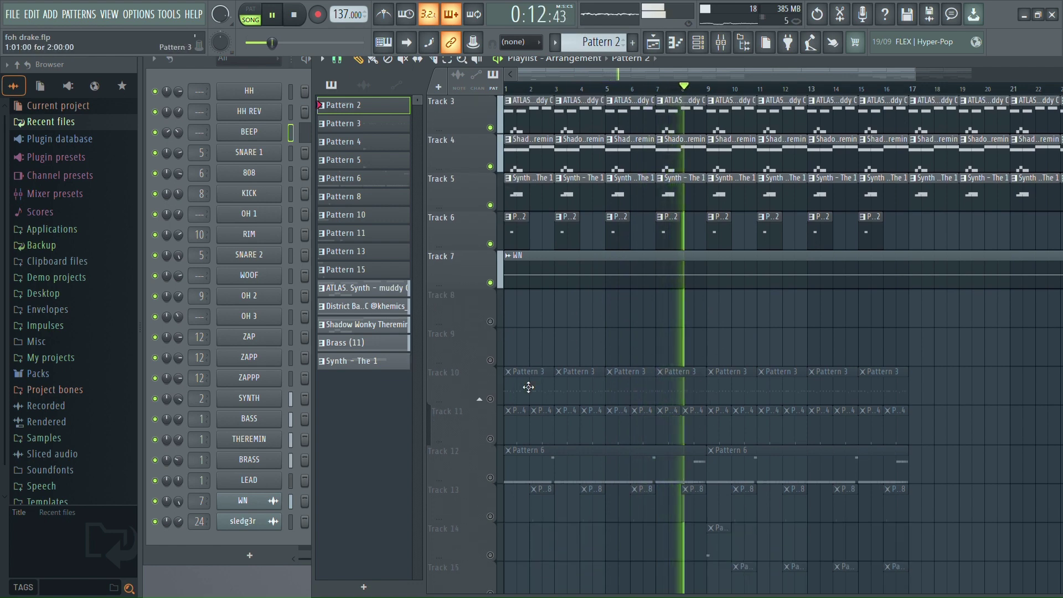
scroll(534, 403, "down", 2)
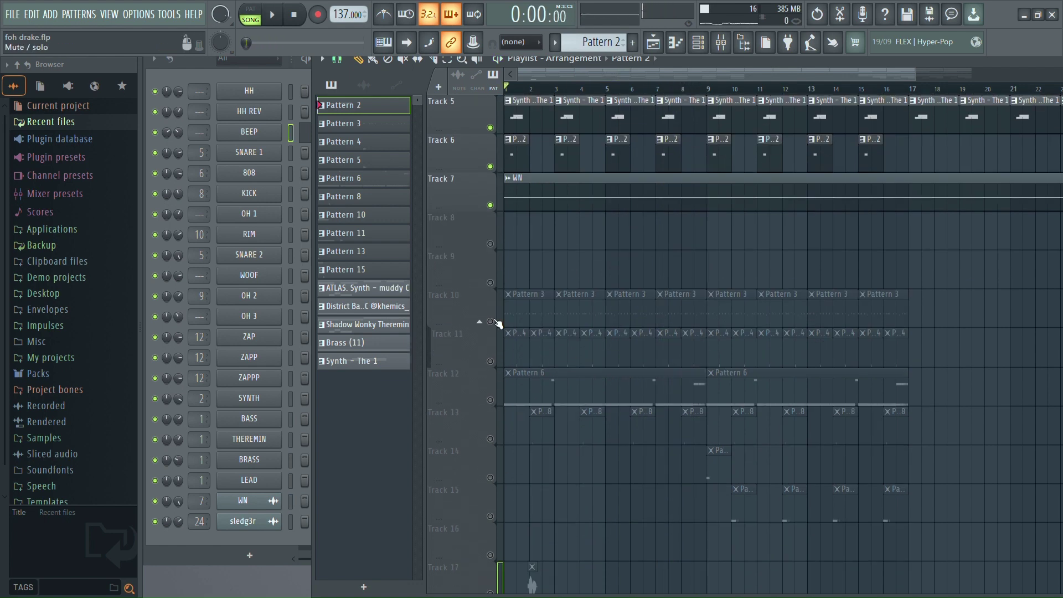
left_click(491, 321)
left_click(491, 321, "ctrl")
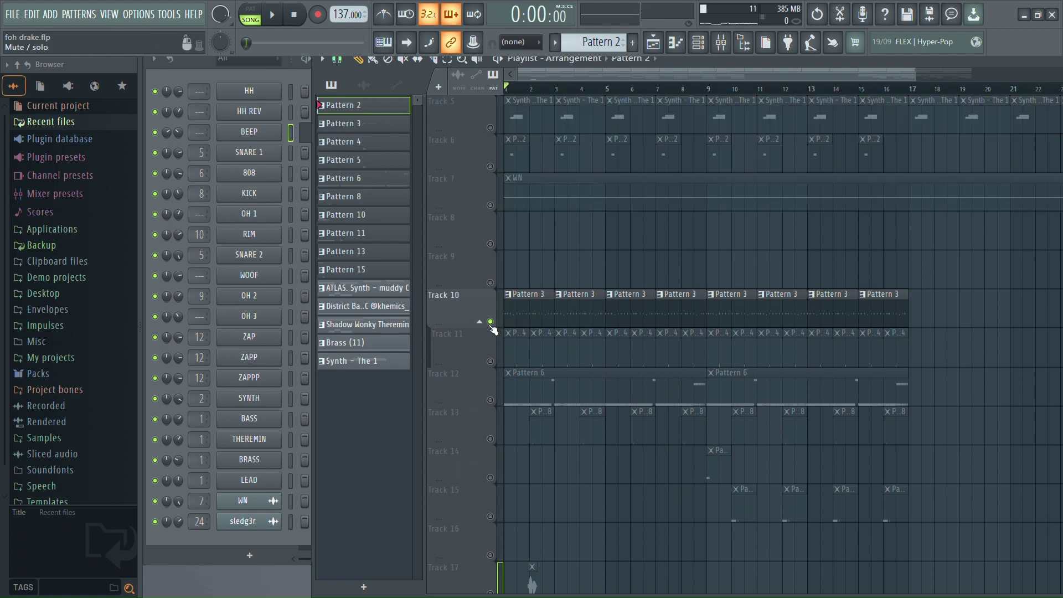
key("space")
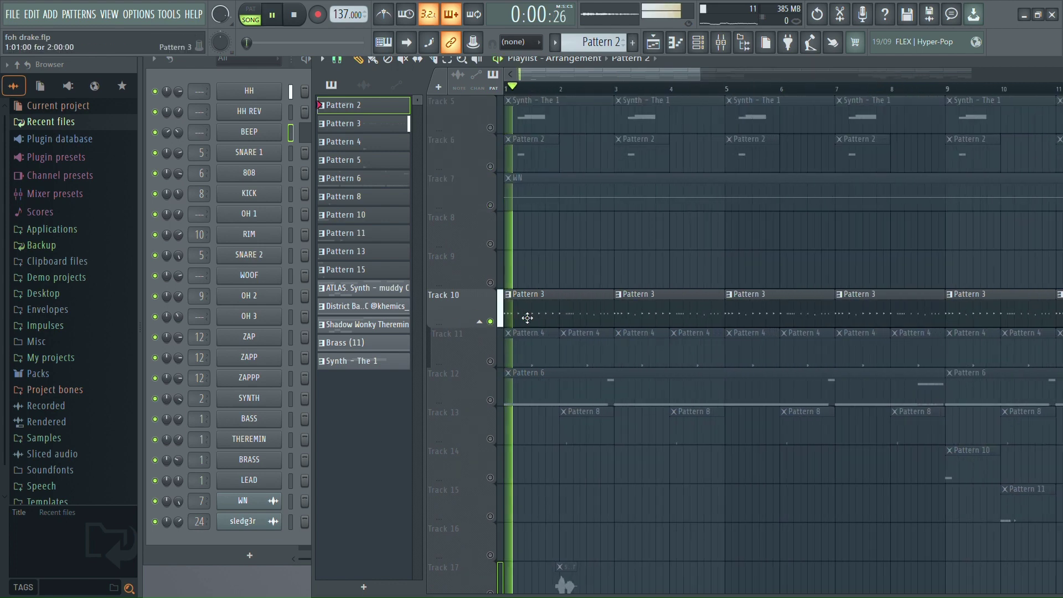
Examine the HH and HH REV notes of Pattern 3 in the piano roll.
double_click(535, 319)
scroll(533, 317, "down", 10)
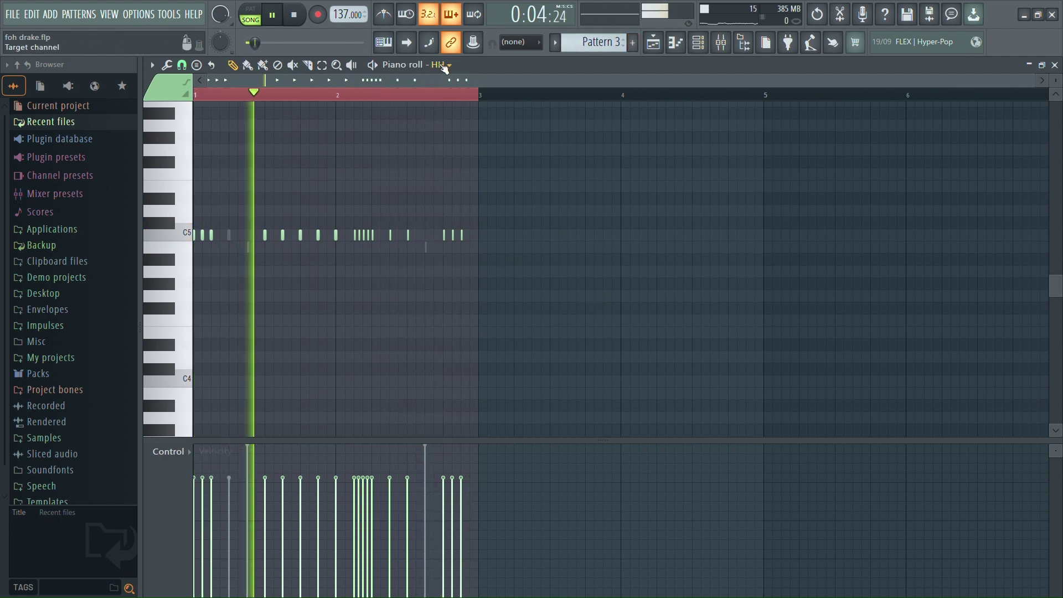
scroll(443, 67, "down", 1)
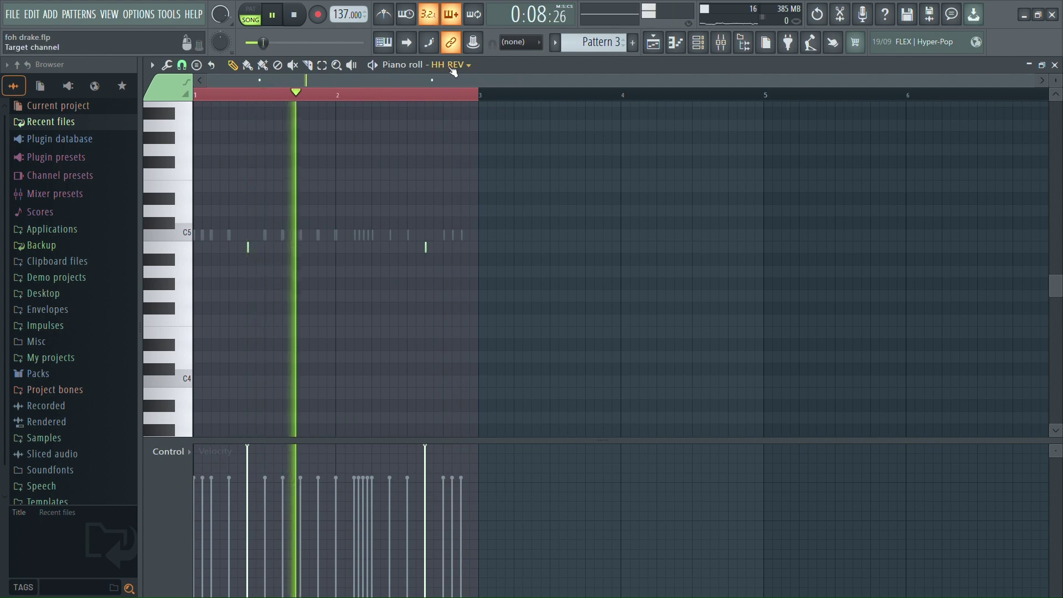
left_click(1054, 65)
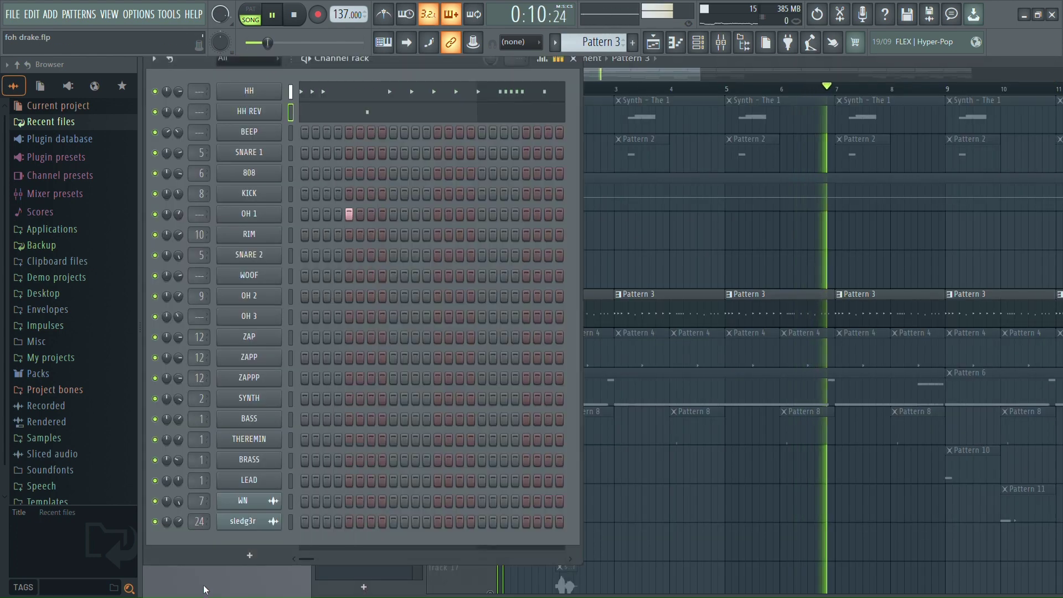
Examine the OH 1 notes of Pattern 3 in the piano roll and return to the playlist.
left_click(249, 213)
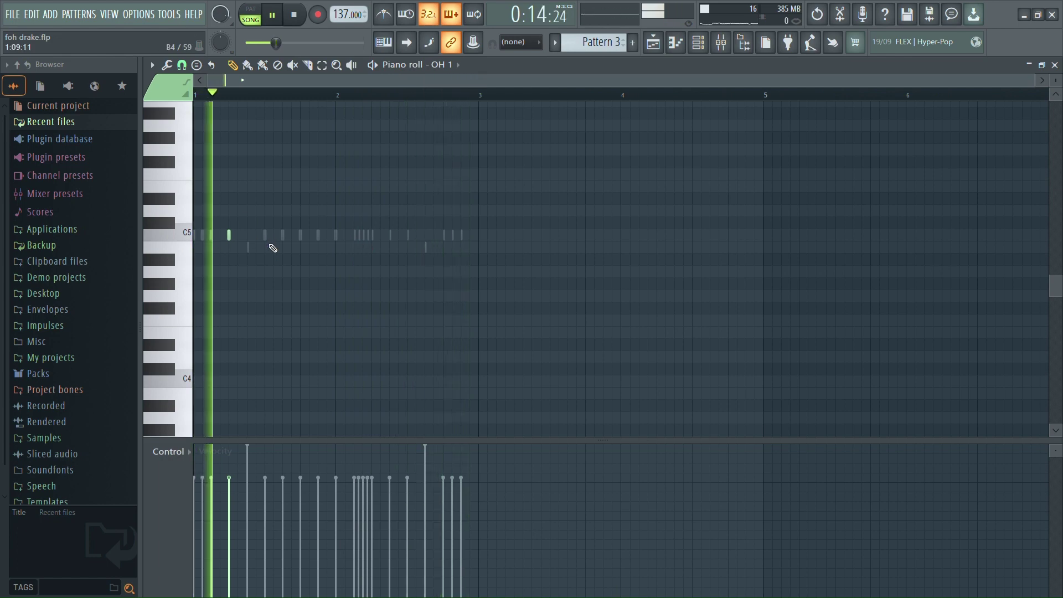
left_click(1055, 65)
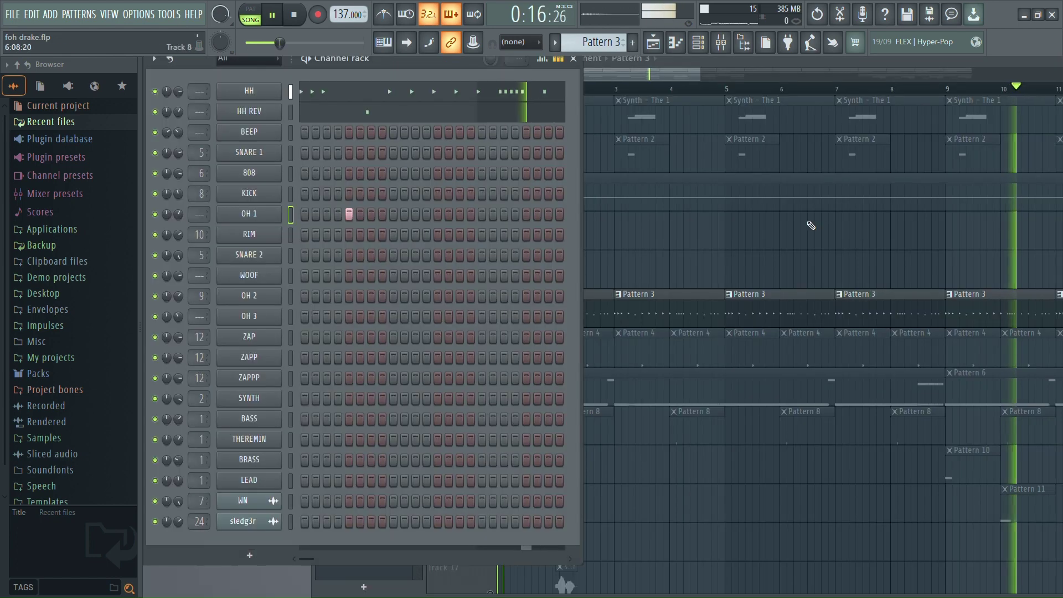
left_click(380, 572)
Unmute Track 11 and review Pattern 4's SNARE 1 notes and its steps in the channel rack.
left_click(490, 361)
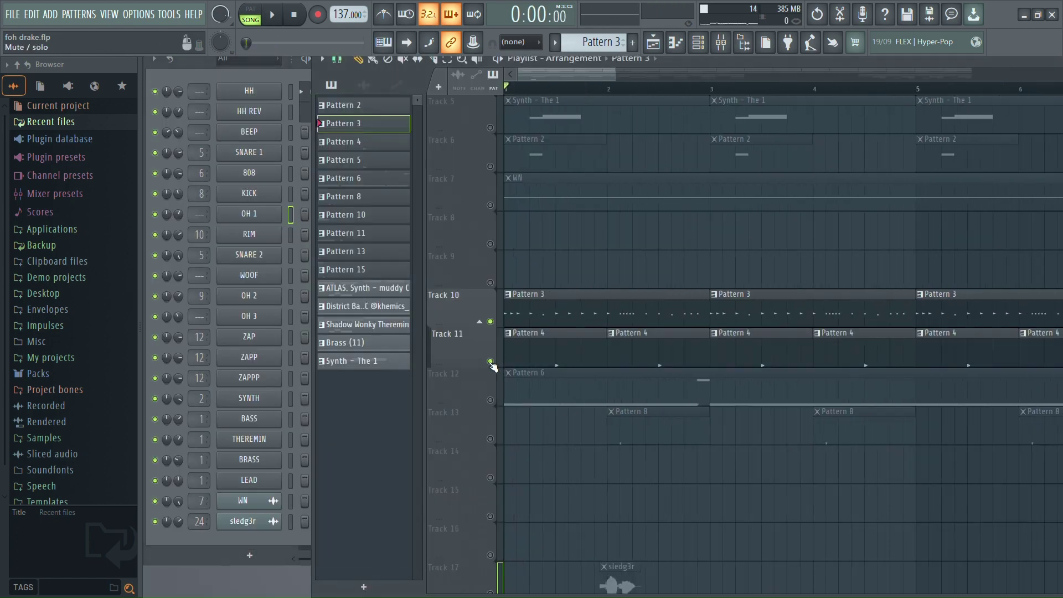
double_click(554, 355)
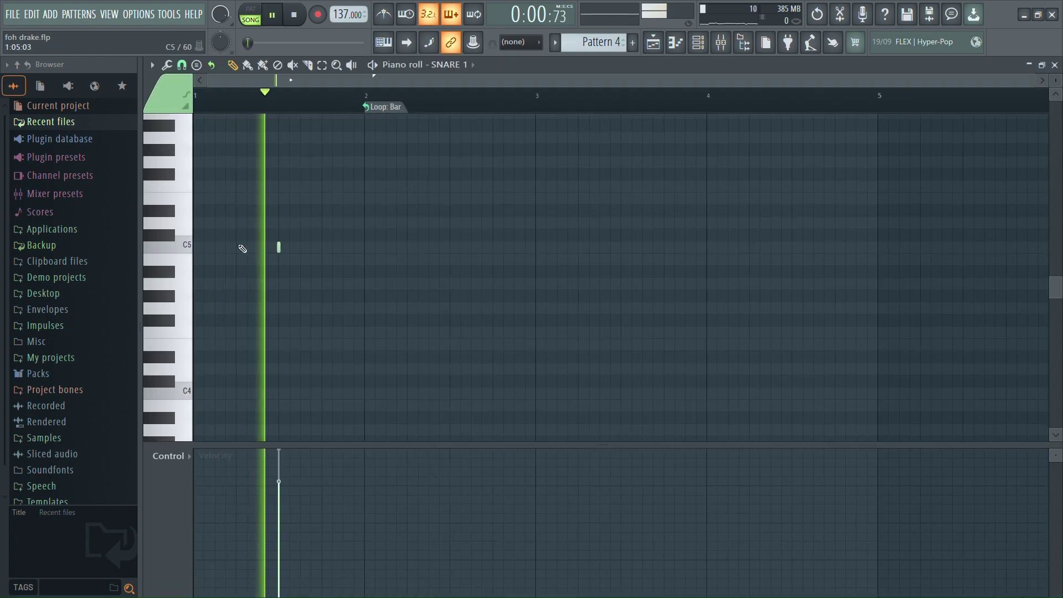
left_click(1055, 64)
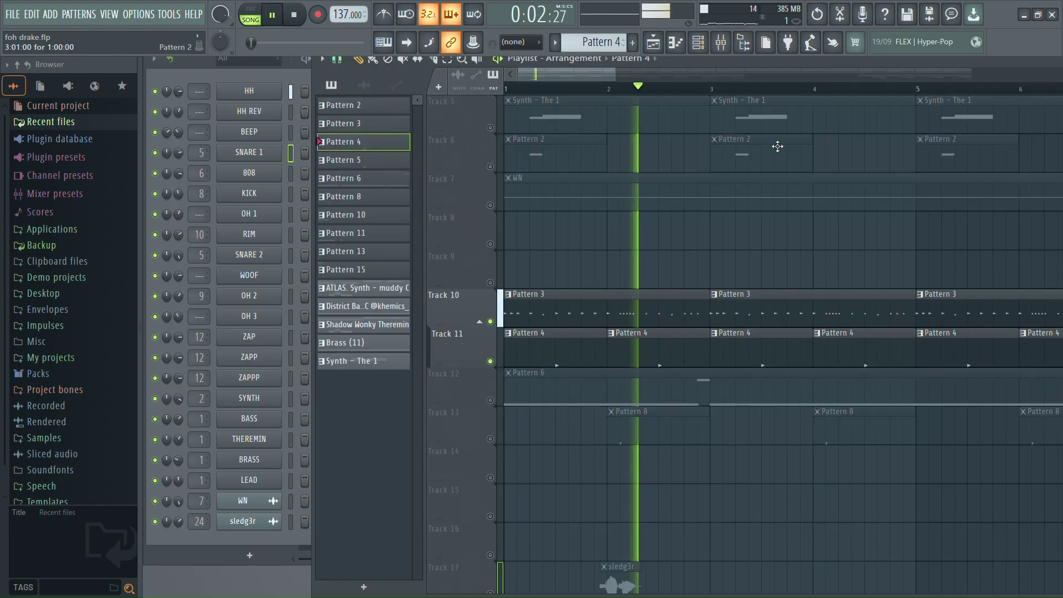
left_click(281, 76)
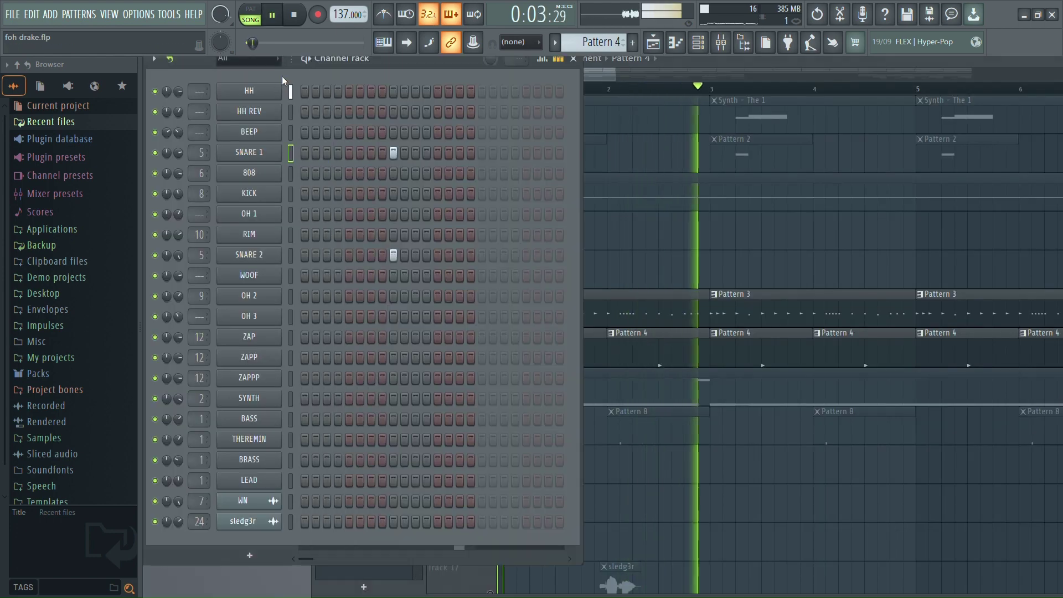
left_click(590, 202)
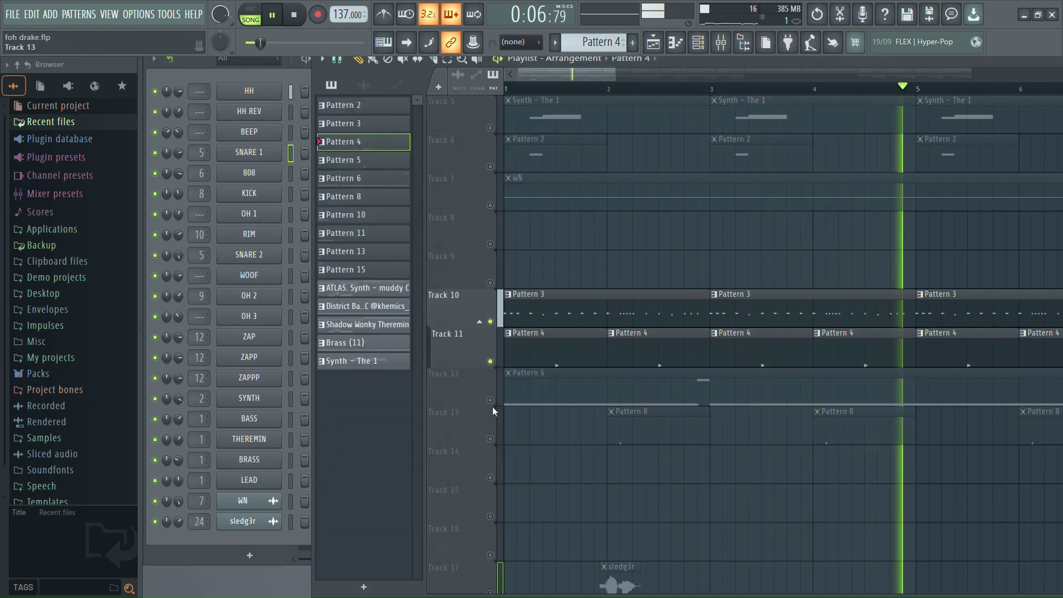
Unmute Tracks 13 and 14, reviewing the RIM notes of Pattern 8 and the WOOF notes of Pattern 10.
double_click(654, 427)
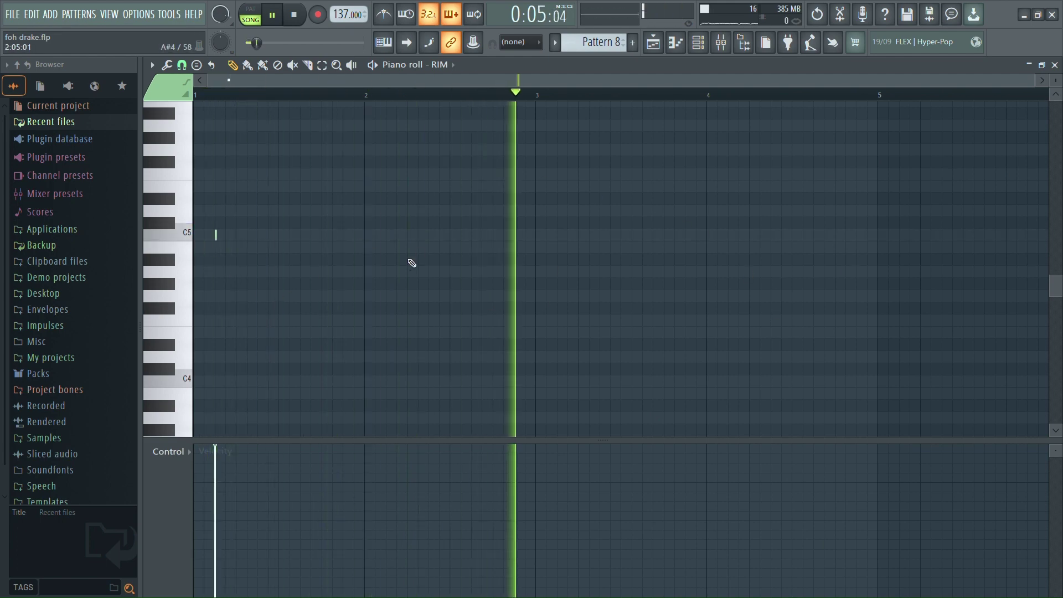
key("F7")
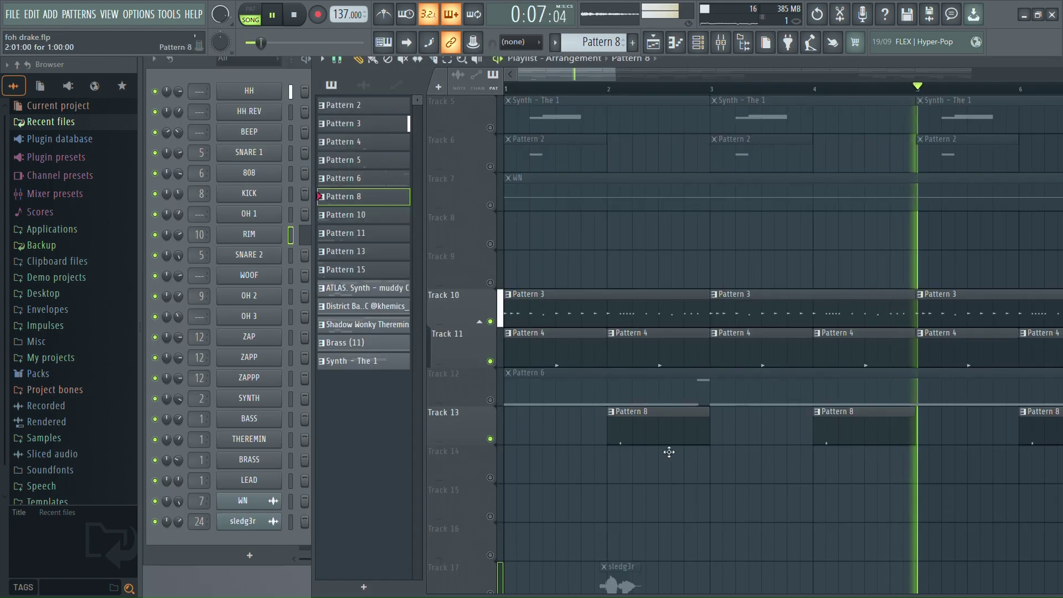
scroll(588, 467, "down", 5)
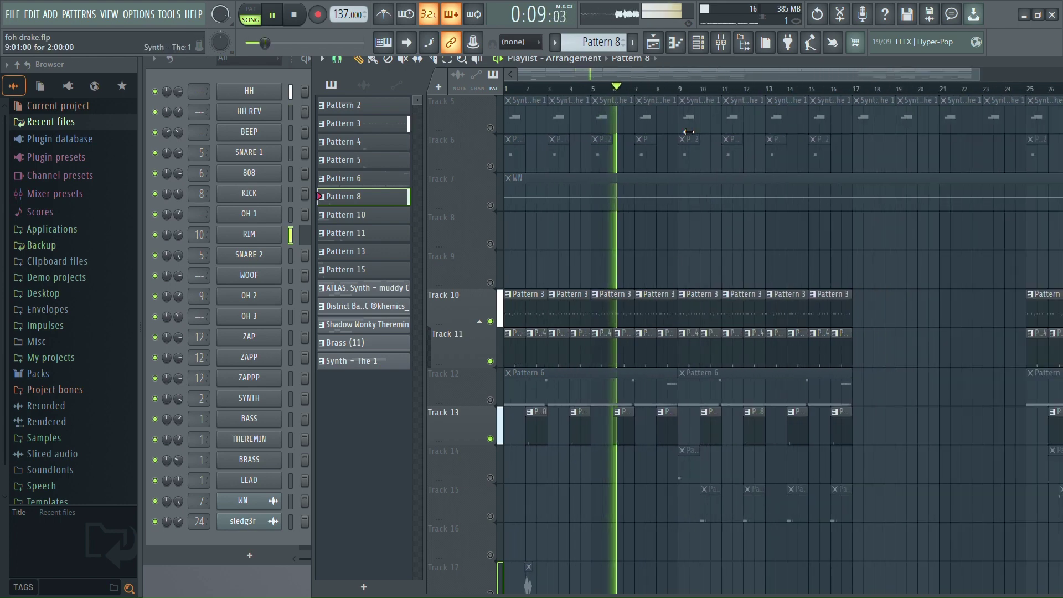
double_click(685, 468)
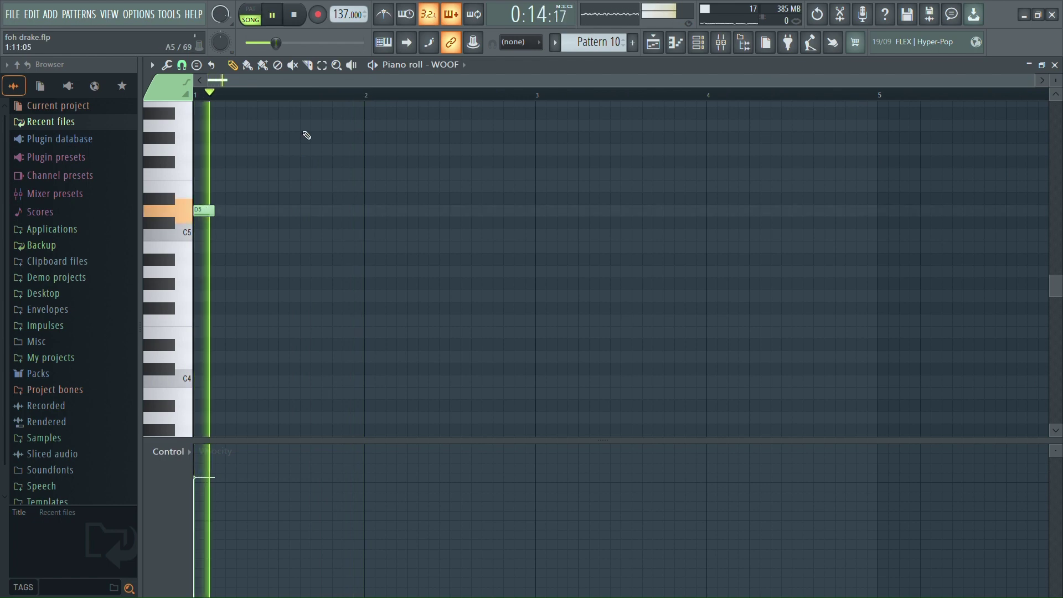
key("F7")
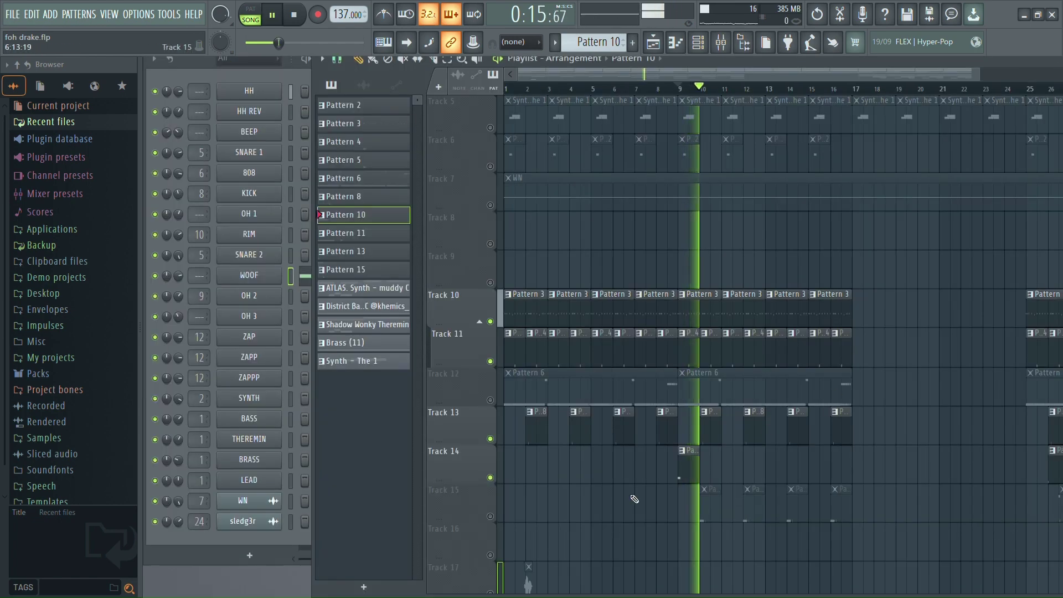
Unmute Track 15 and review the OH 2 and OH 3 notes of Pattern 11 during playback.
left_click(490, 517)
double_click(714, 504)
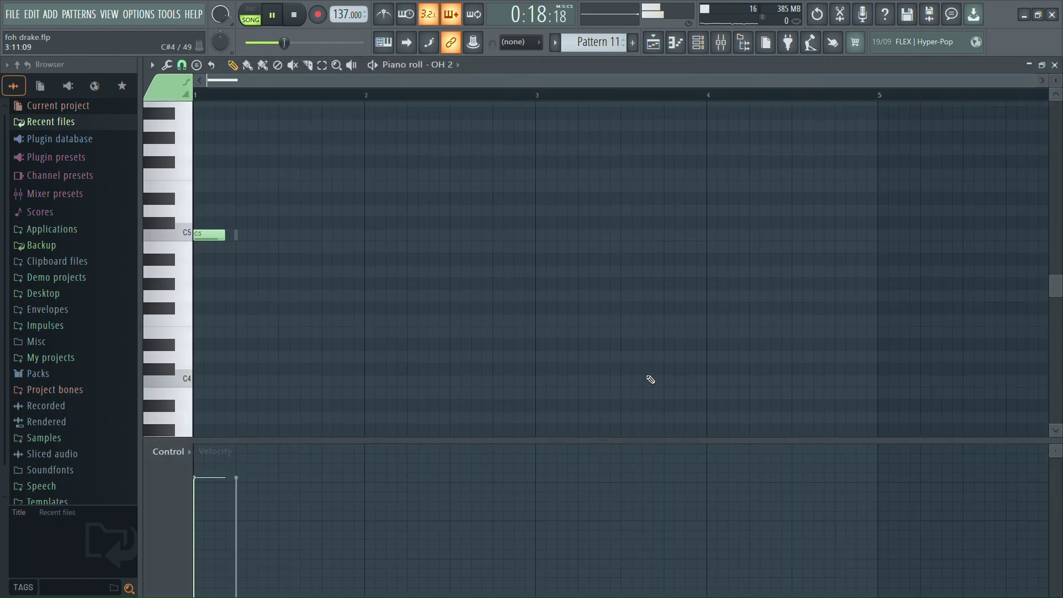
scroll(452, 69, "down", 1)
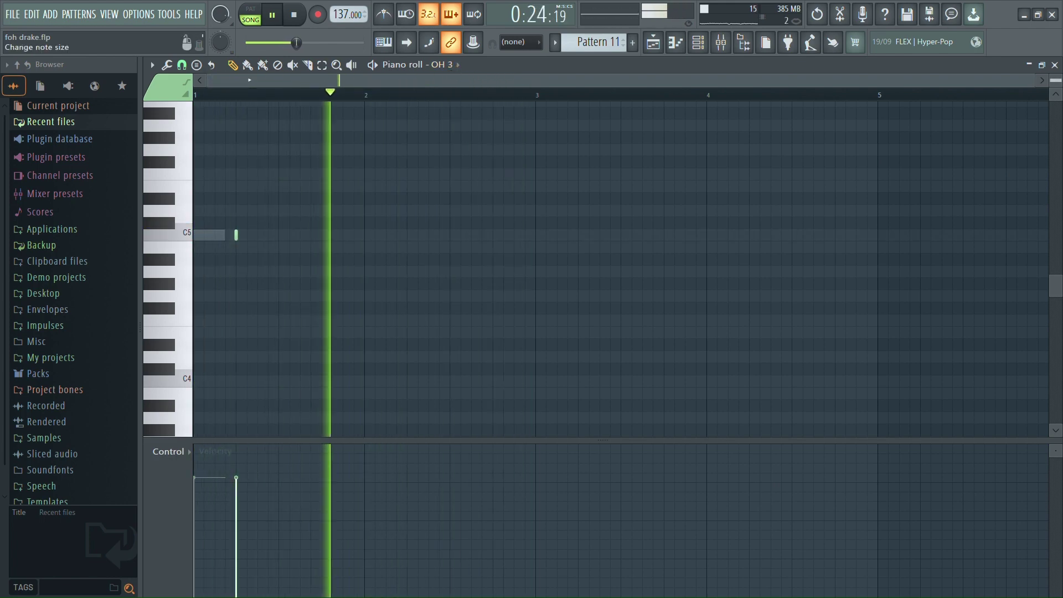
key("F7")
Play the arrangement from bar 25 and examine the second drum section on Tracks 10 to 15.
scroll(688, 289, "down", 3)
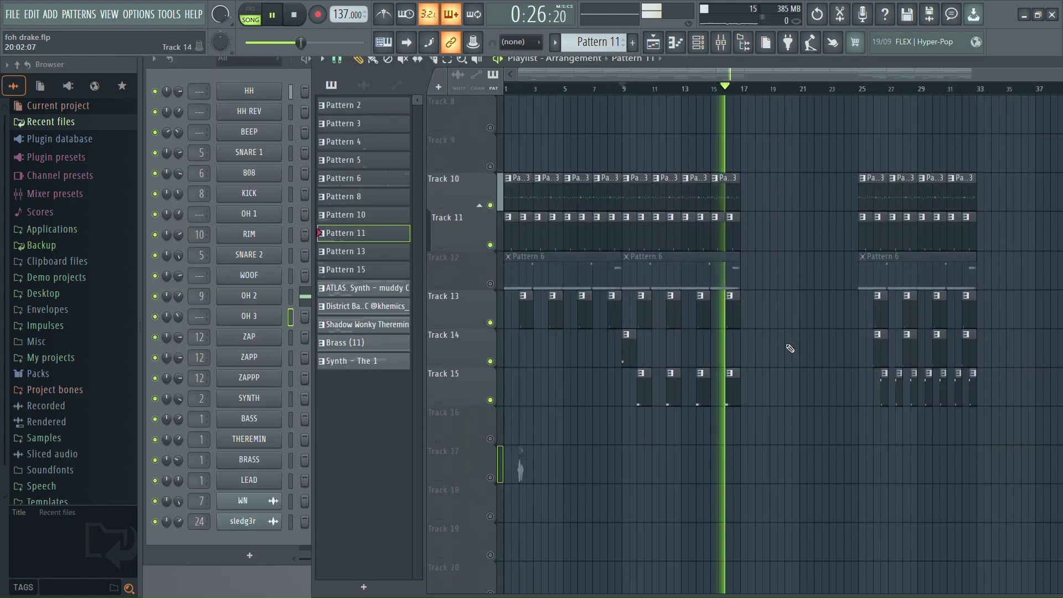
scroll(933, 126, "down", 3)
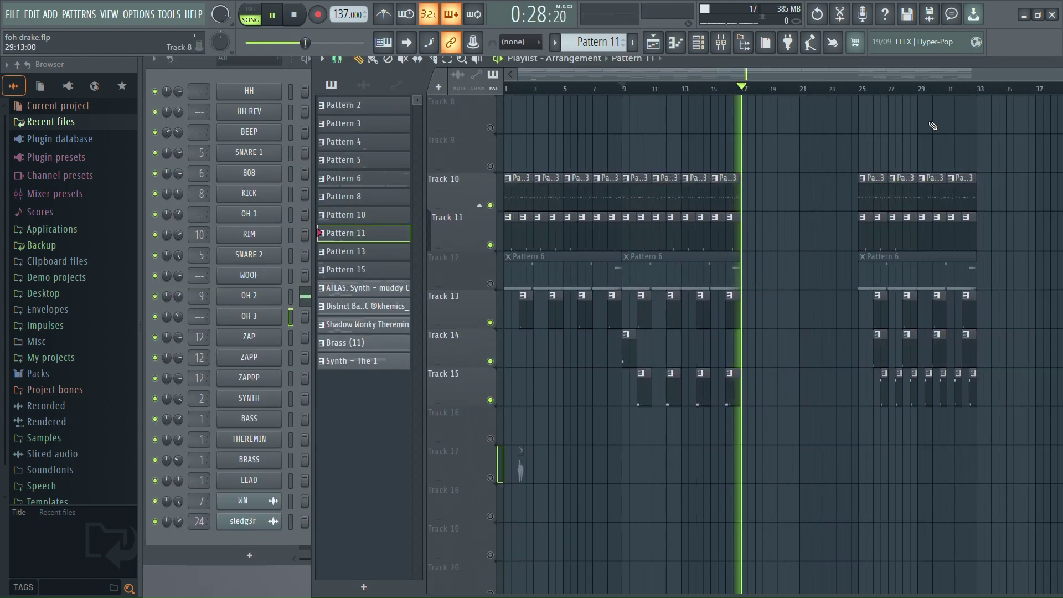
left_click(864, 96)
scroll(579, 372, "up", 4)
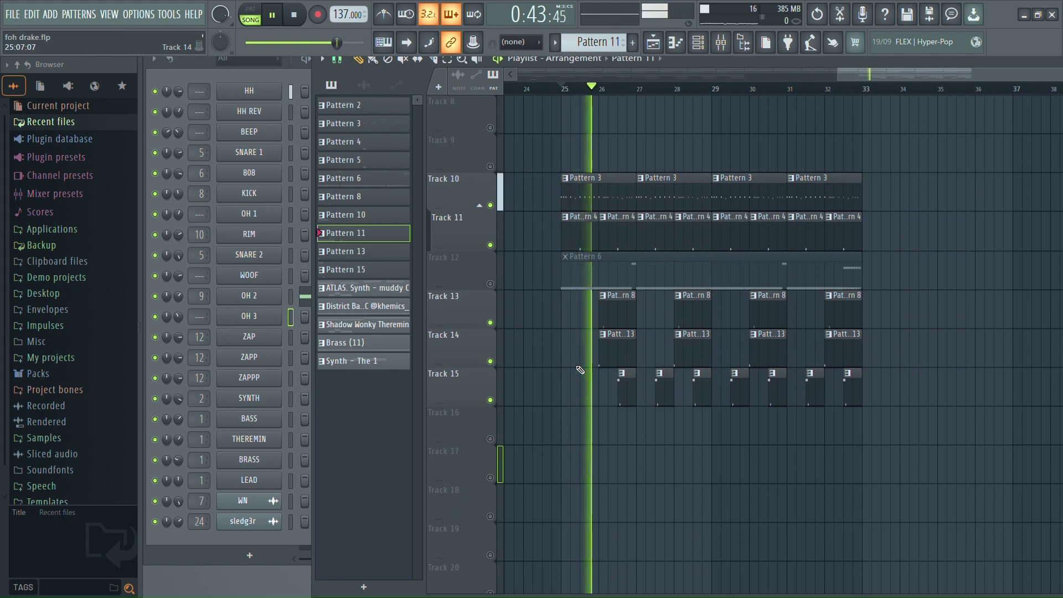
scroll(642, 344, "up", 3)
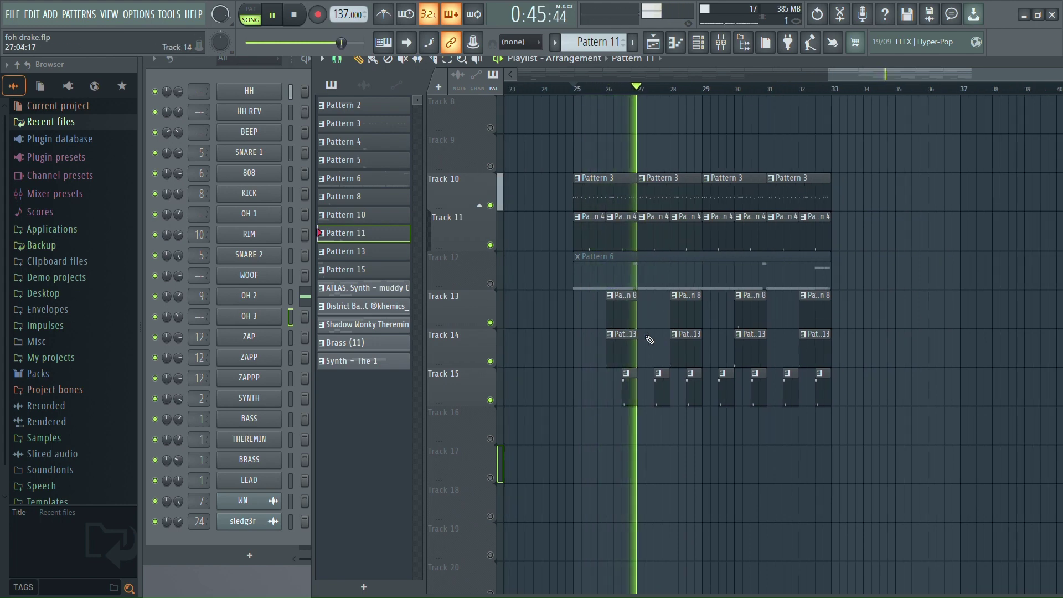
Review the ZAP notes of Pattern 15 on Track 15 during playback, returning to the full arrangement.
double_click(684, 405)
scroll(685, 404, "down", 3)
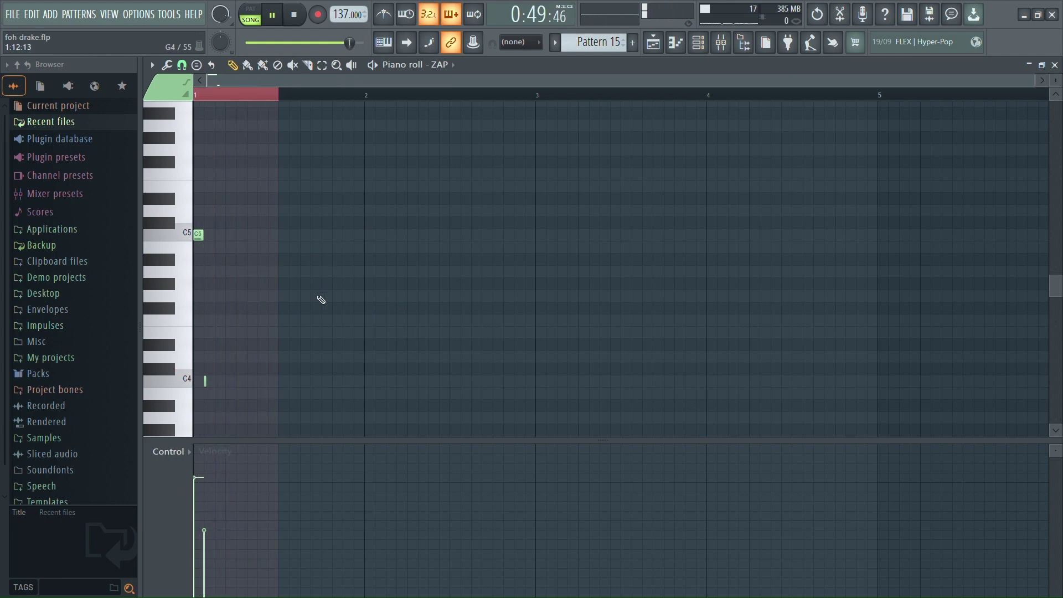
key("F7")
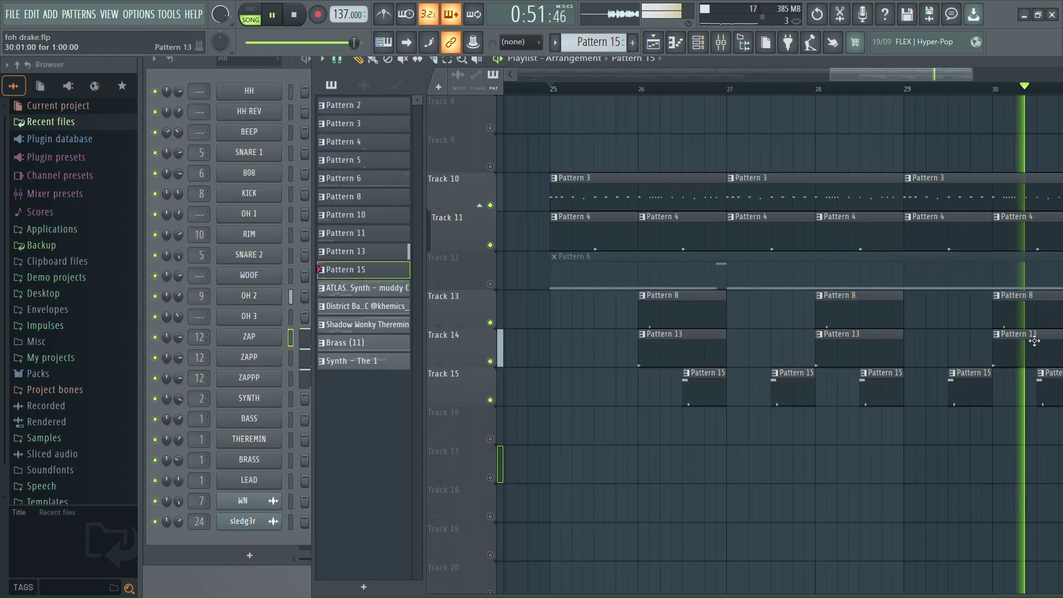
scroll(1028, 344, "down", 3)
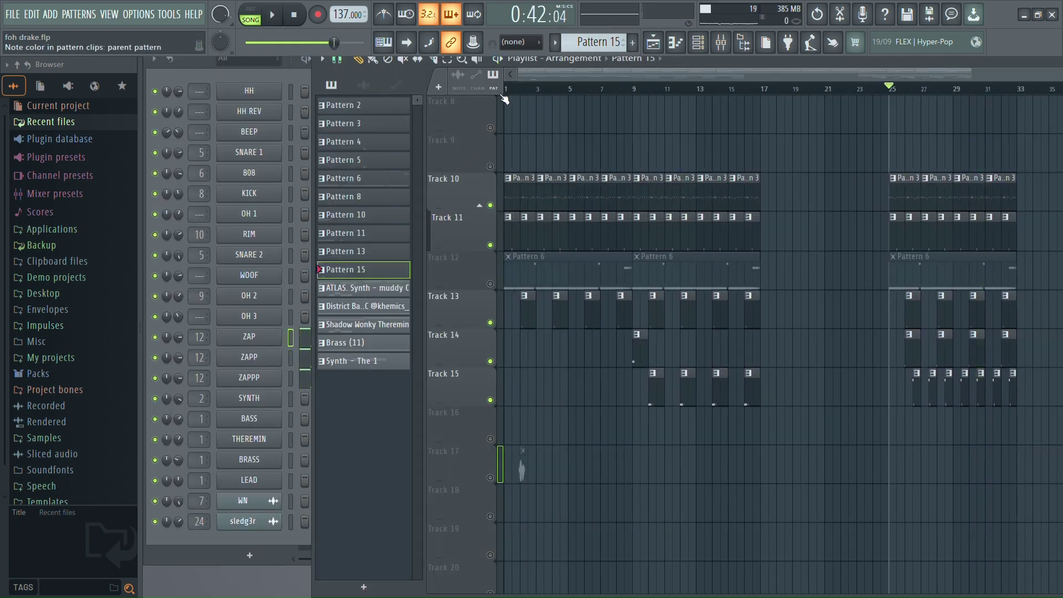
Unmute Track 12 and review the 808 notes of Pattern 6 while playing the arrangement from the start.
scroll(505, 95, "up", 4)
left_click(490, 284)
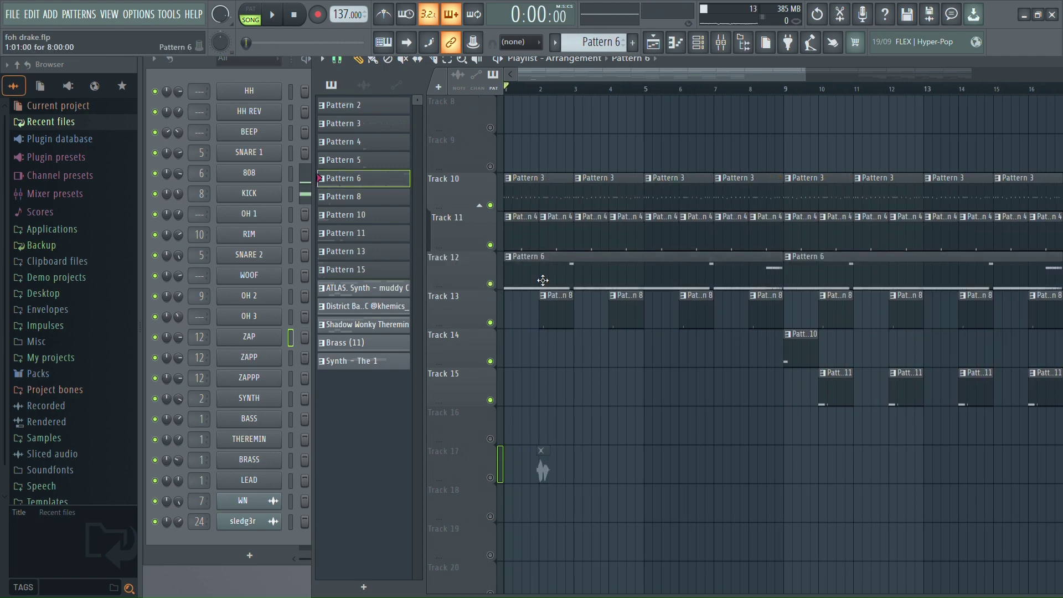
double_click(543, 280)
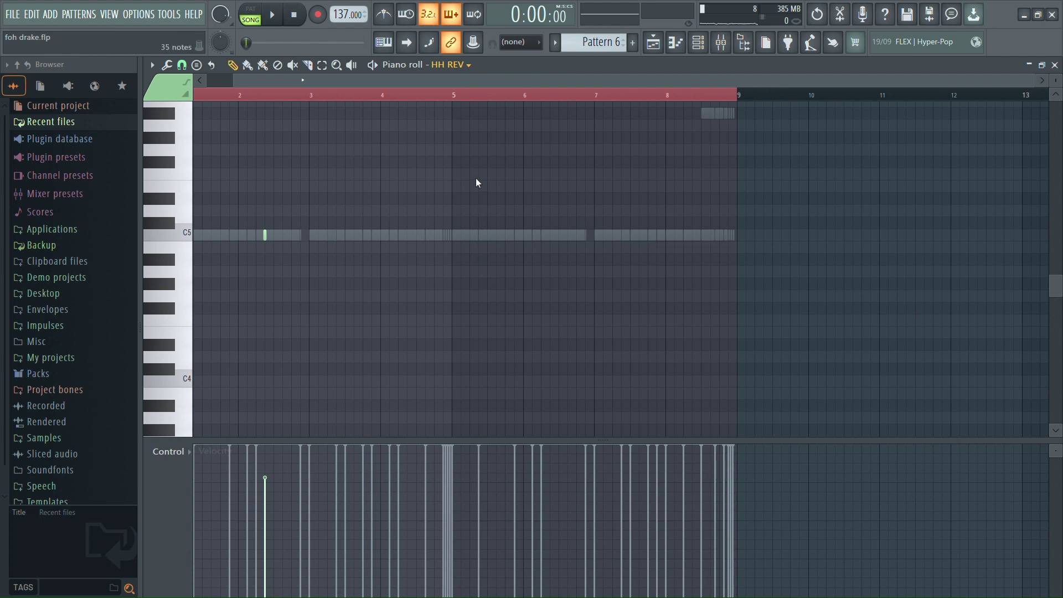
double_click(480, 234)
key("space")
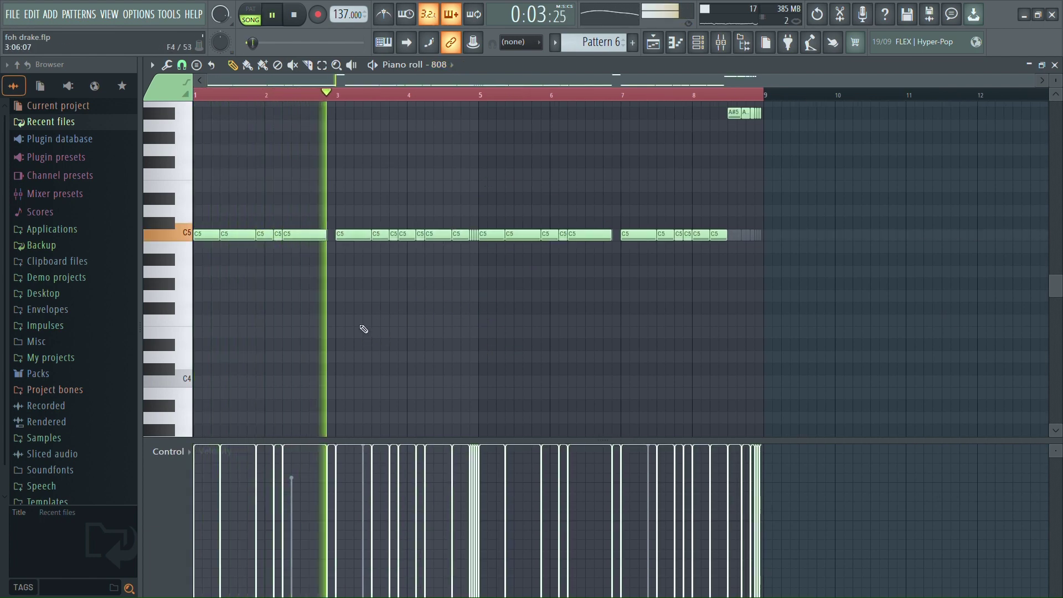
scroll(363, 329, "up", 4)
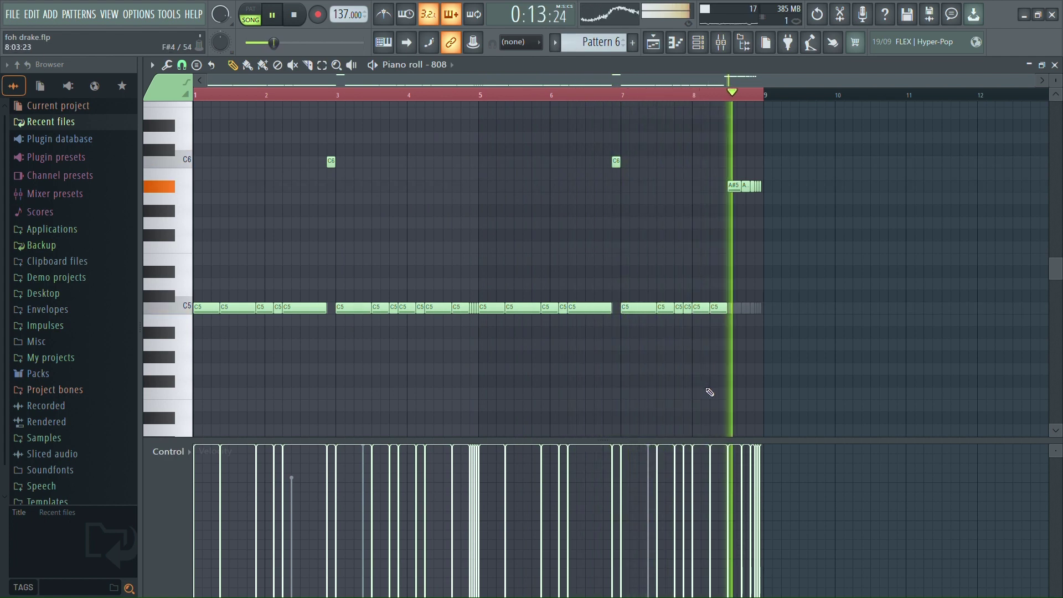
Compare Pattern 6's KICK notes with its 808 notes, stop playback and return to the playlist.
key("Up")
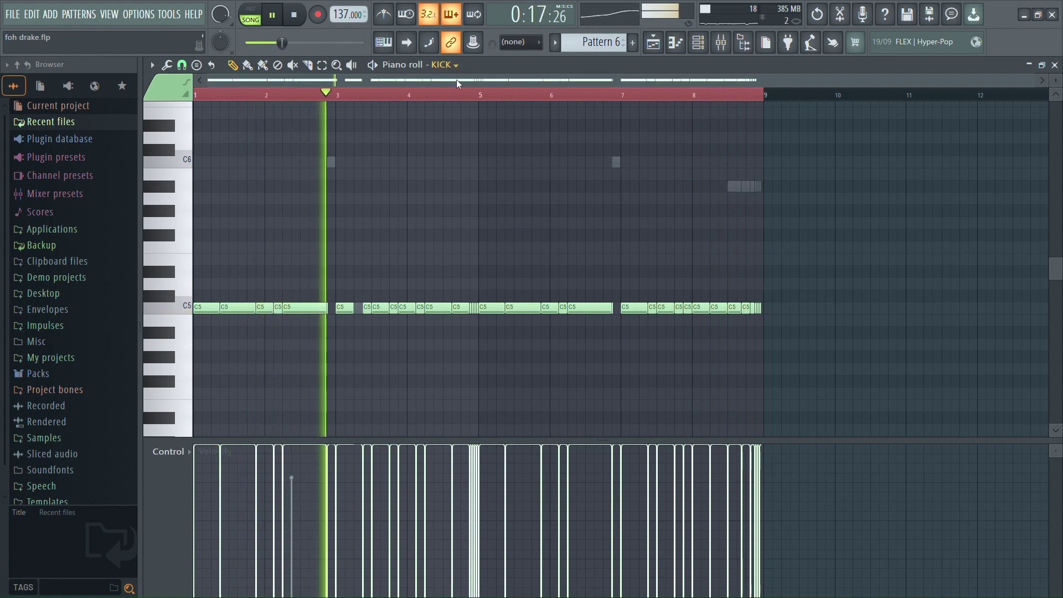
key("Down")
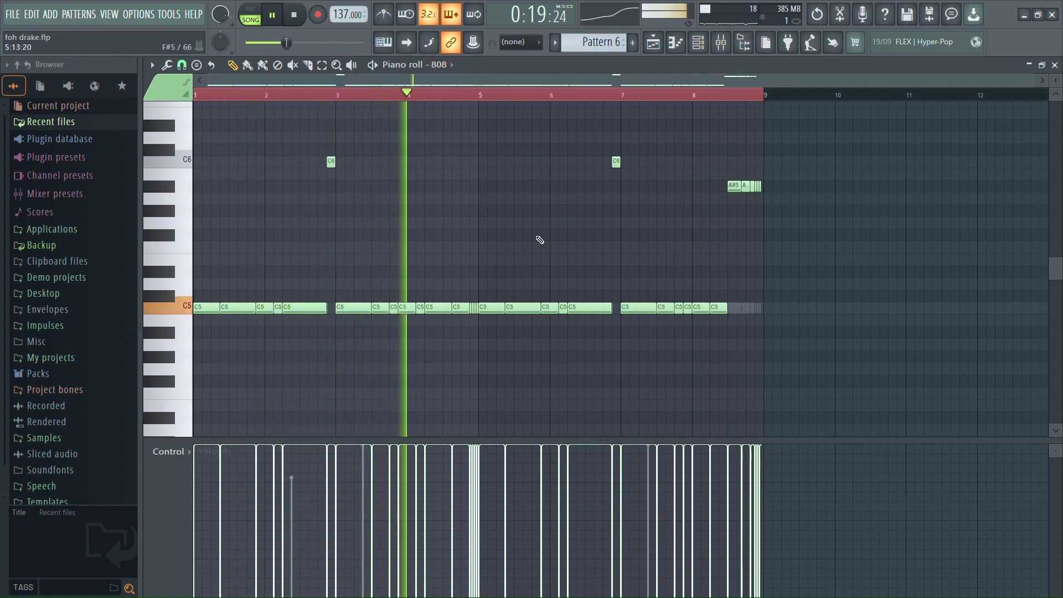
key("space")
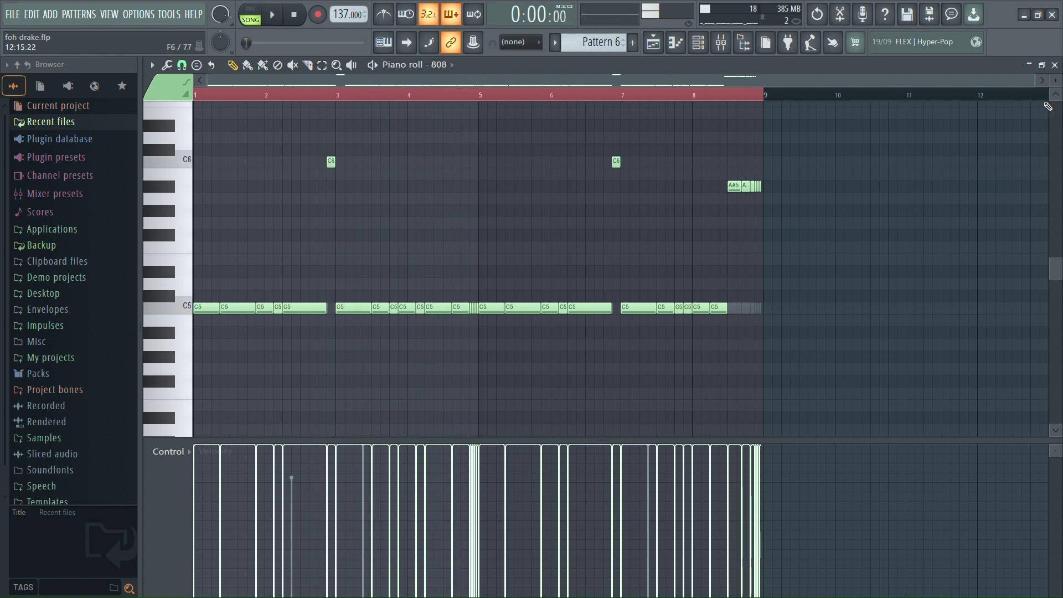
left_click(1054, 64)
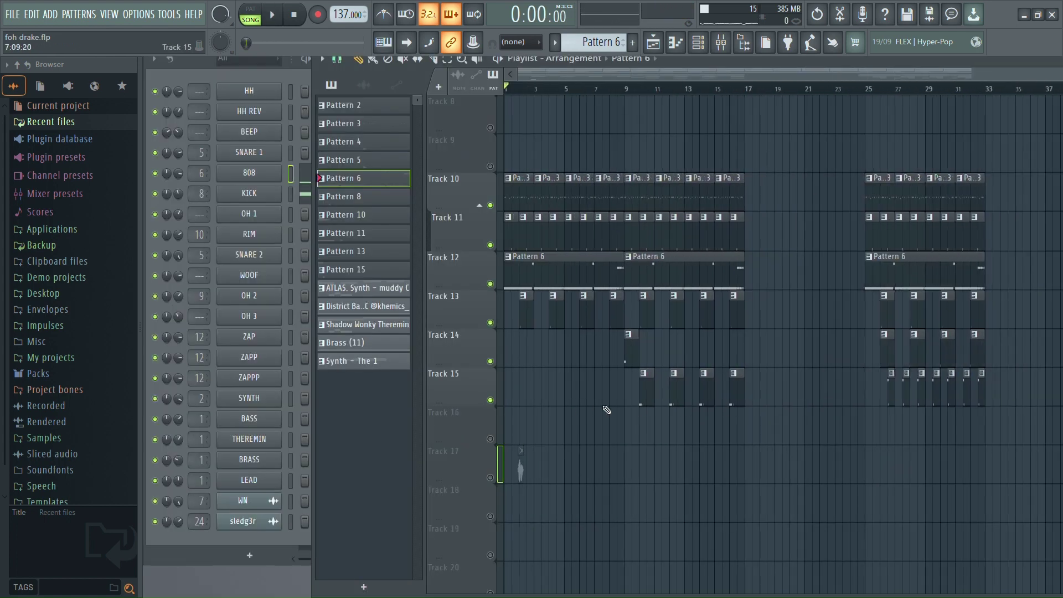
Unmute all playlist tracks at once by soloing and unsoloing Track 1.
scroll(503, 261, "up", 5)
right_click(490, 129)
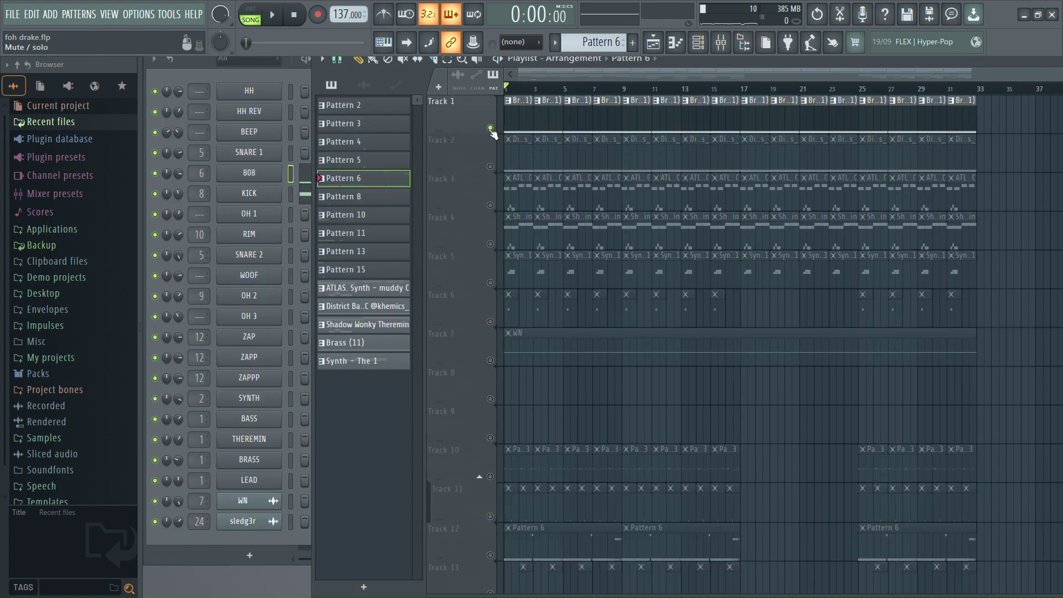
right_click(491, 129)
scroll(765, 335, "down", 1)
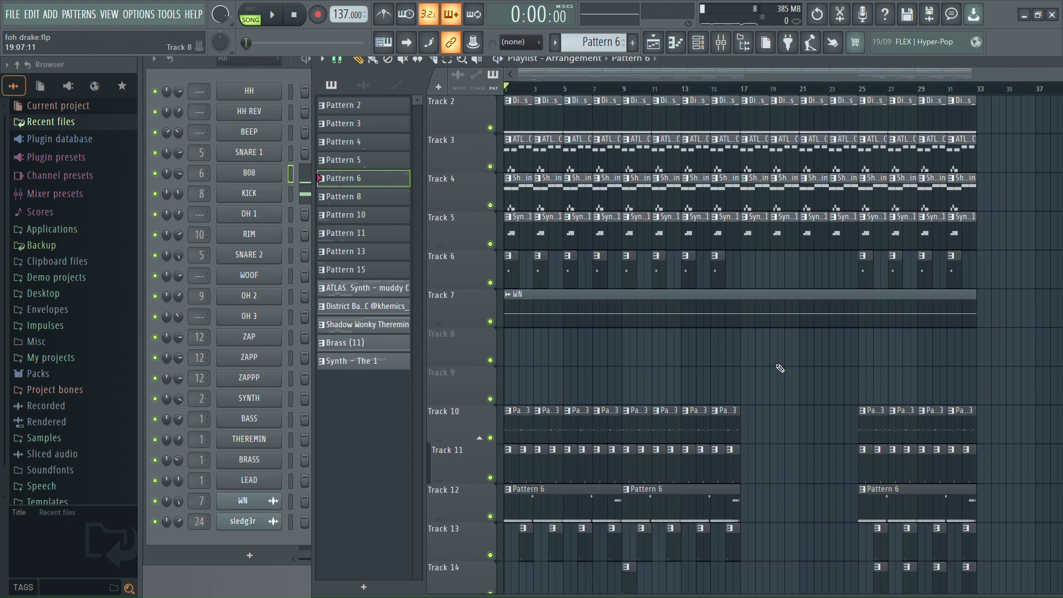
scroll(780, 368, "up", 1)
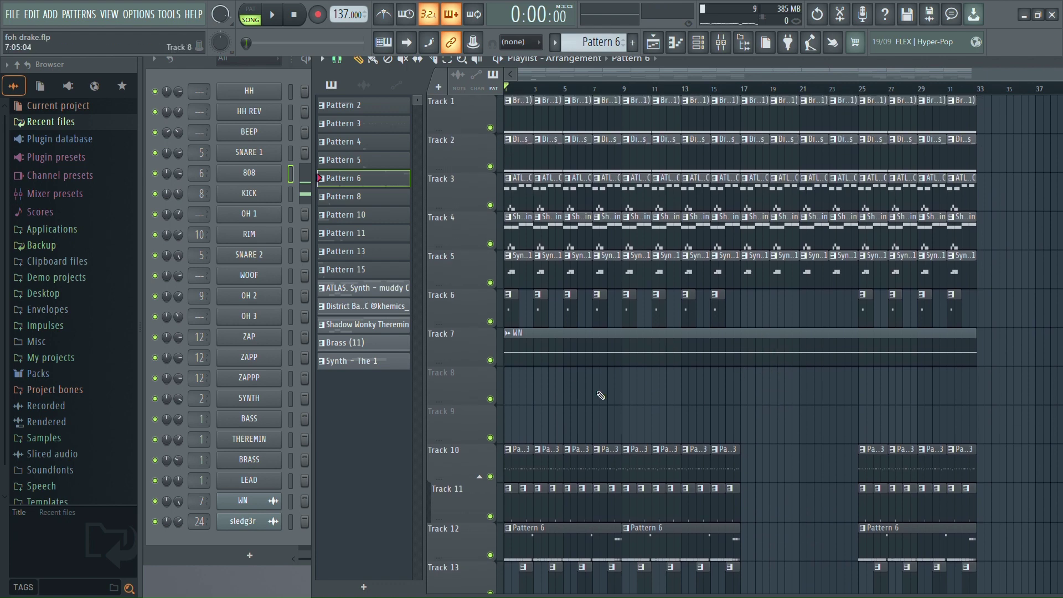
Reposition the playlist over the channel rack, enable auto-scrolling and play the full arrangement from bar 1.
left_click_drag(729, 64, 562, 62)
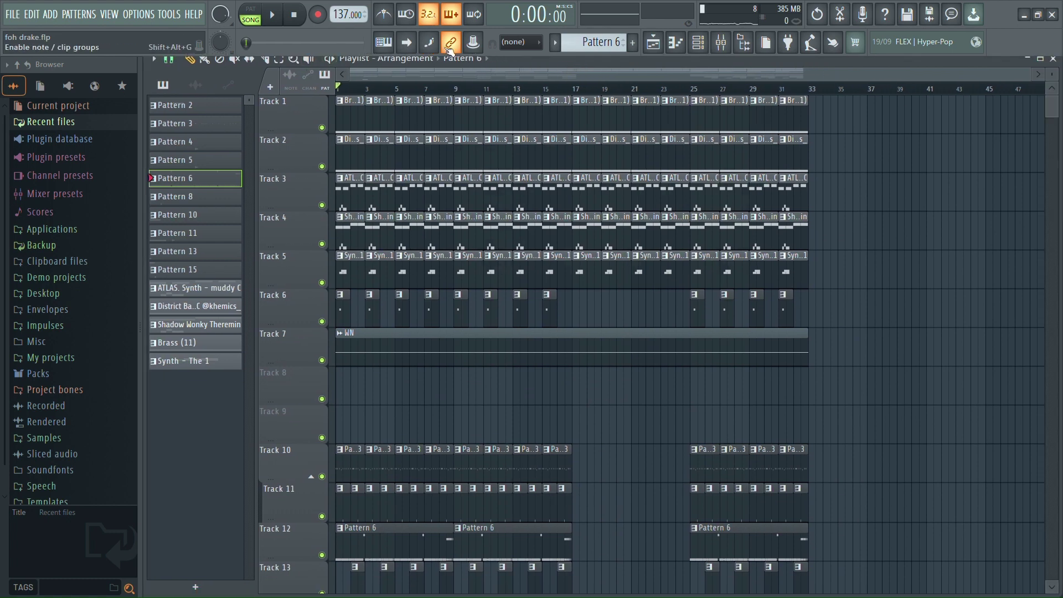
left_click(411, 48)
scroll(293, 110, "up", 8)
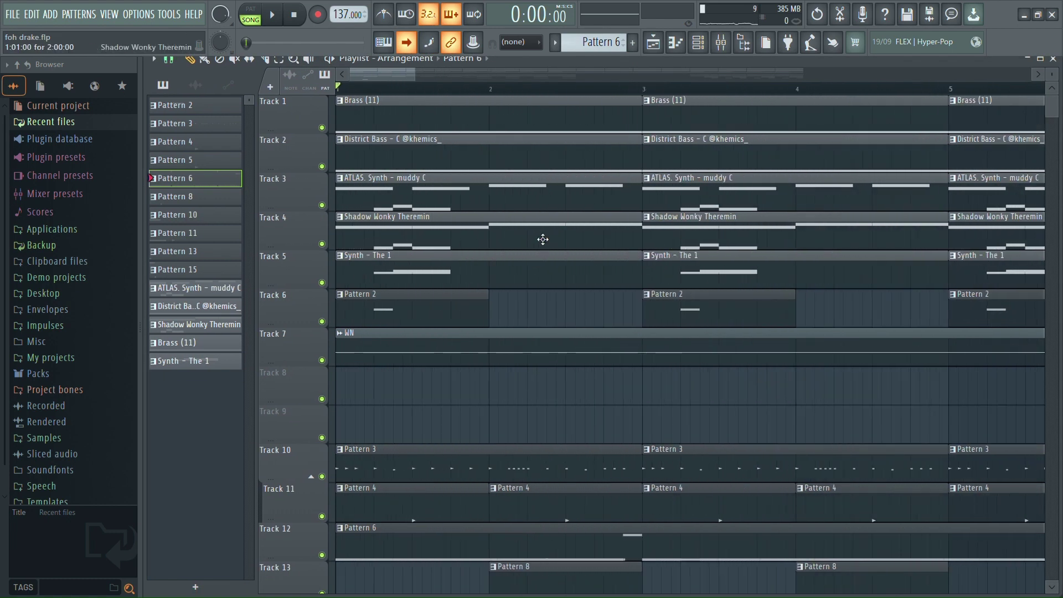
key("space")
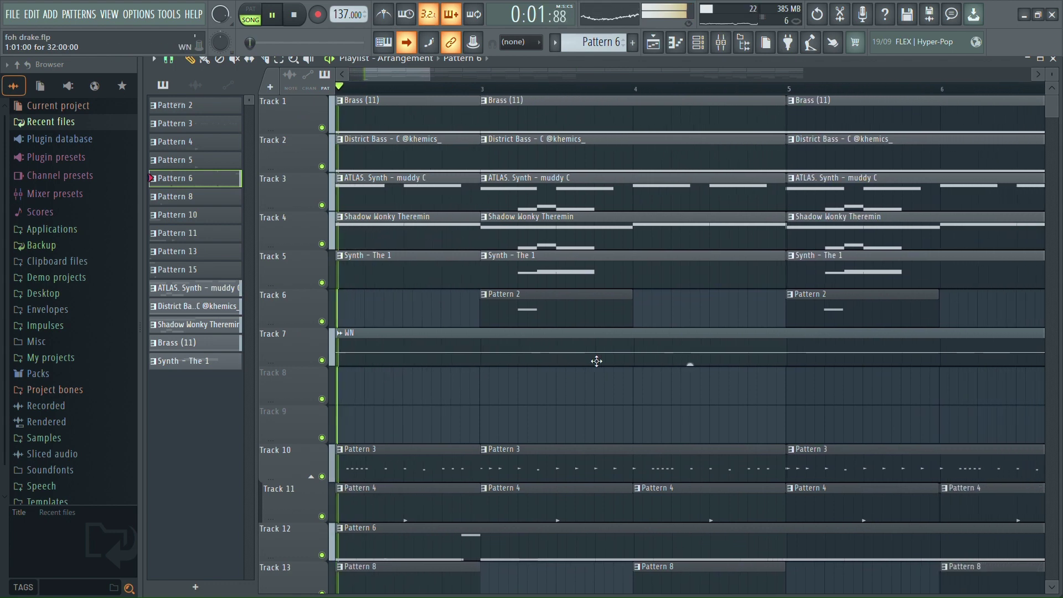